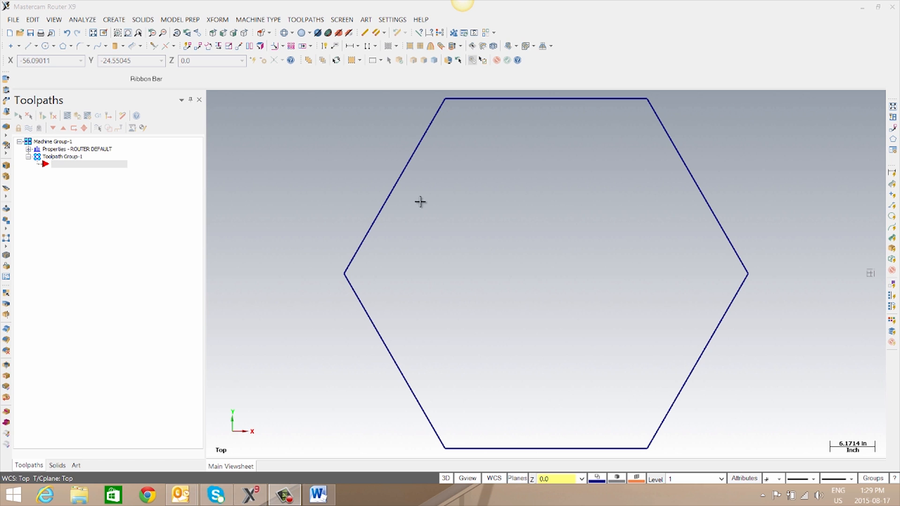
Start a nesting toolpath and accept T as the NC file name.
click(305, 21)
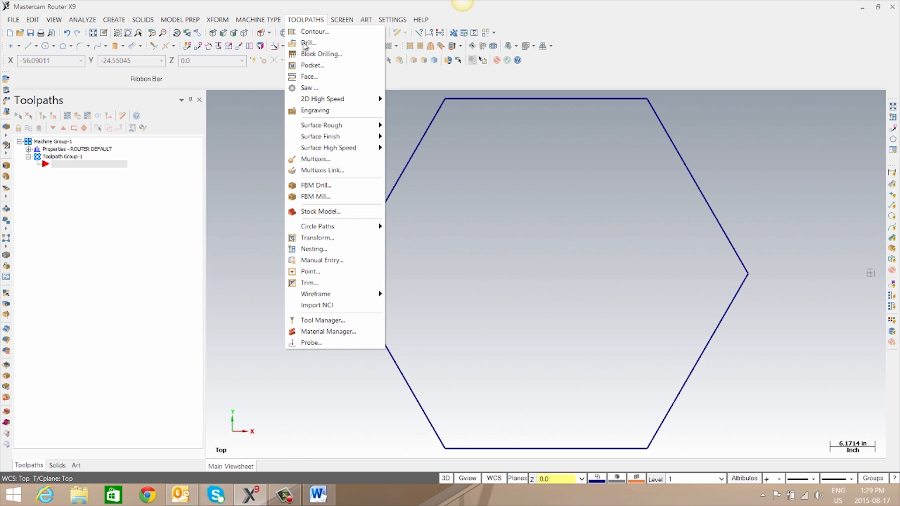
click(342, 251)
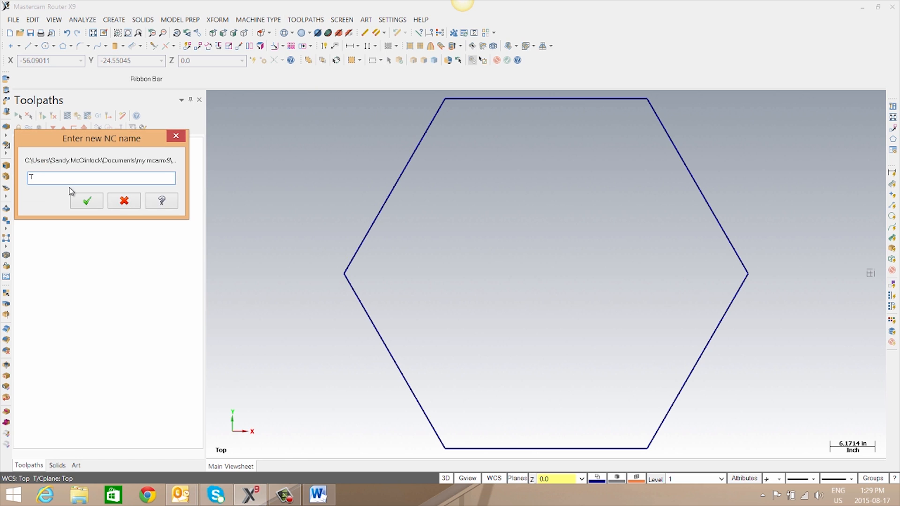
click(87, 198)
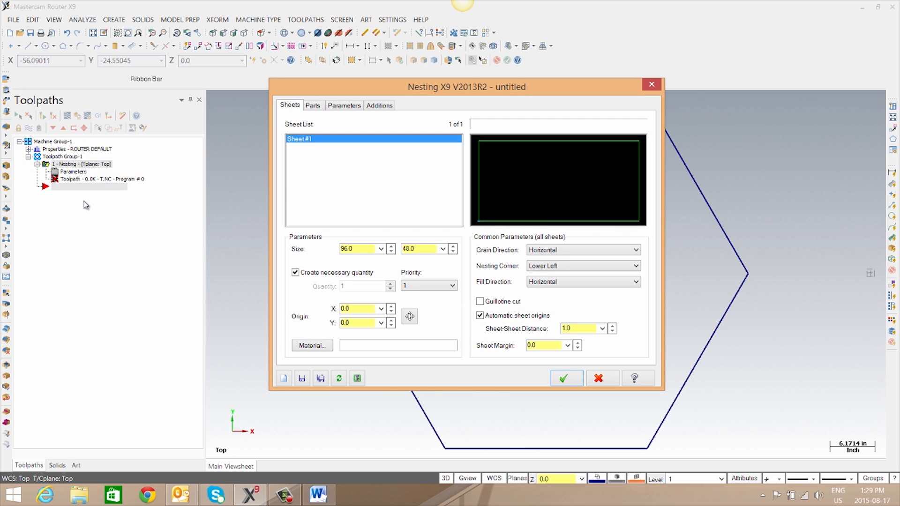
Set the first sheet's size to 97 by 49, turn off automatic creation of the necessary quantity, and set its quantity to 5.
drag(350, 249, 271, 244)
text(97)
key(Tab)
text(49)
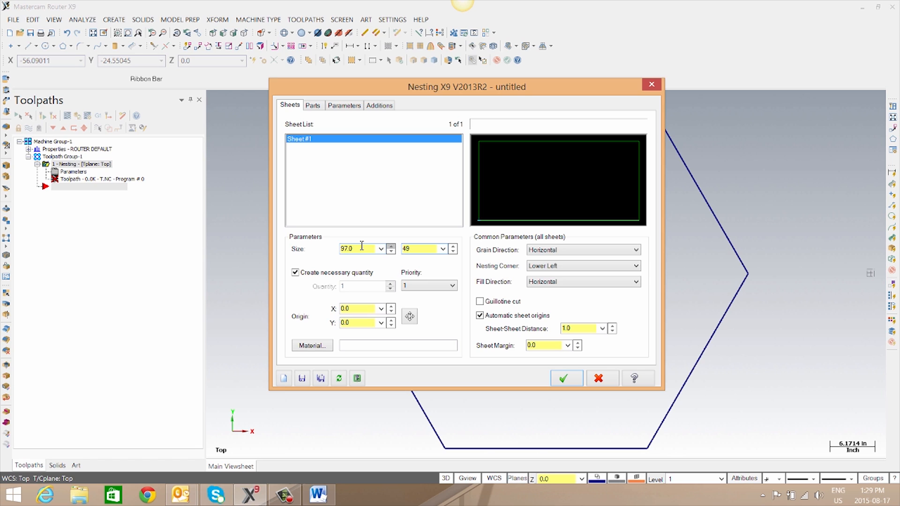
click(295, 272)
double_click(367, 287)
text(5)
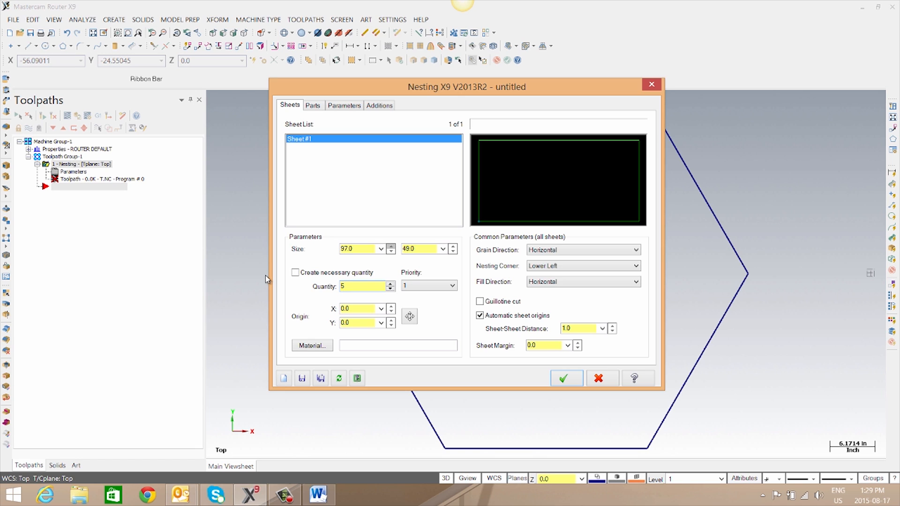
Add a second rectangular sheet, plus a chained sheet defined by the hexagon outline.
right_click(336, 158)
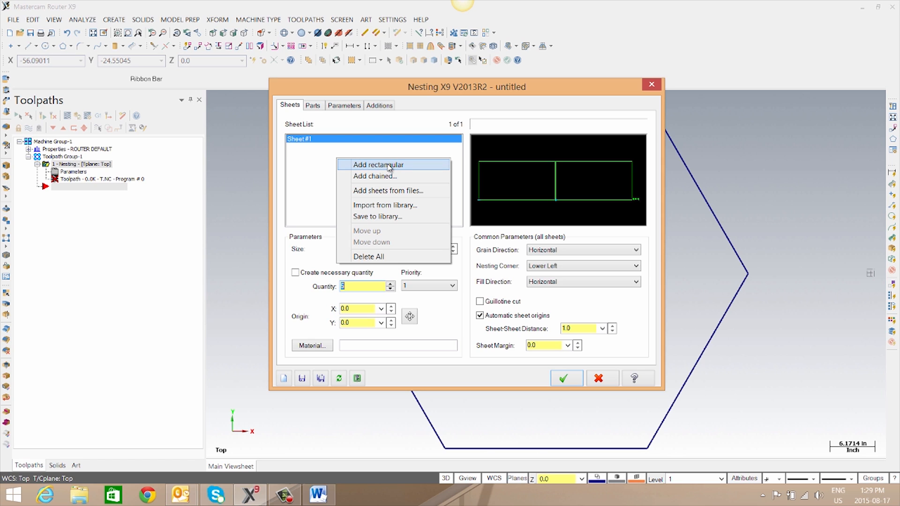
click(389, 166)
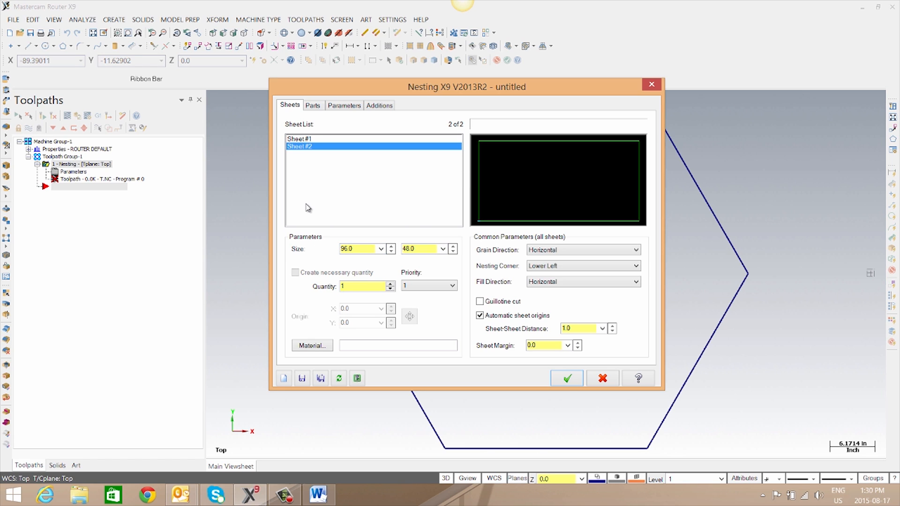
right_click(310, 196)
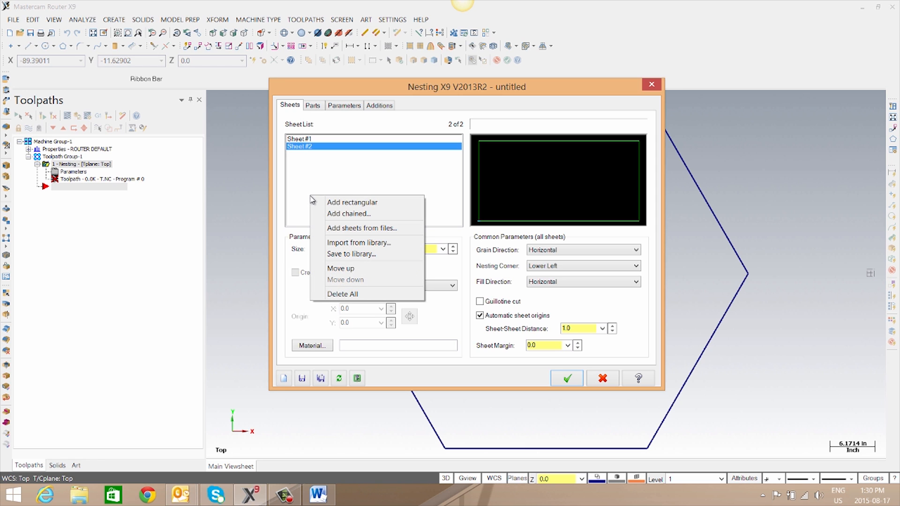
click(330, 214)
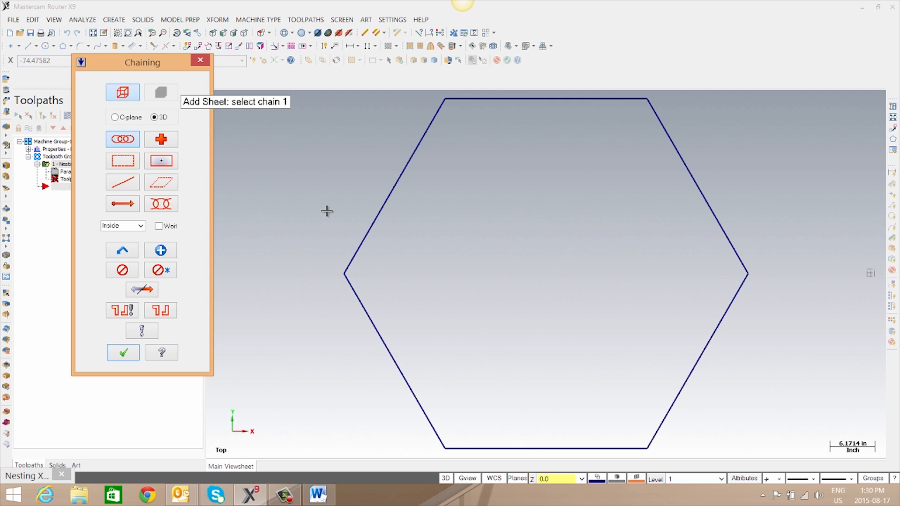
click(418, 415)
click(124, 353)
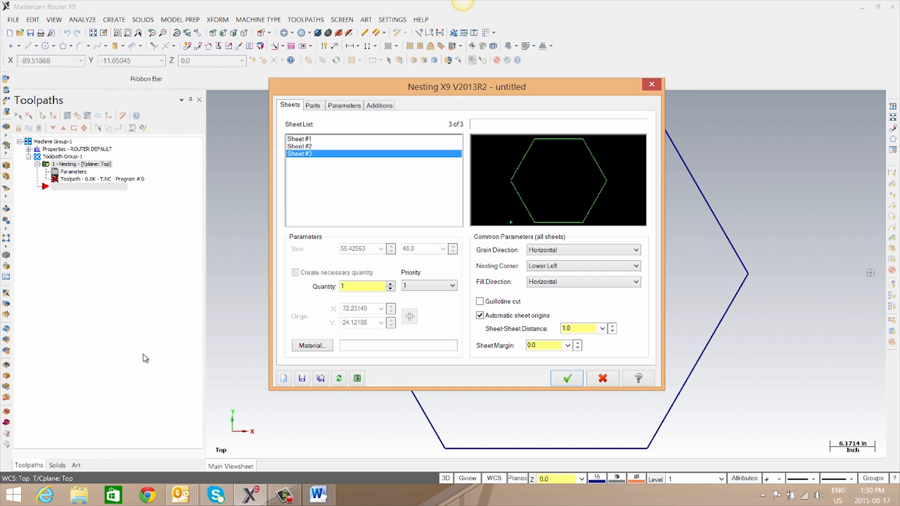
Save the hexagonal sheet to the existing Demo.nslx sheet library.
right_click(296, 157)
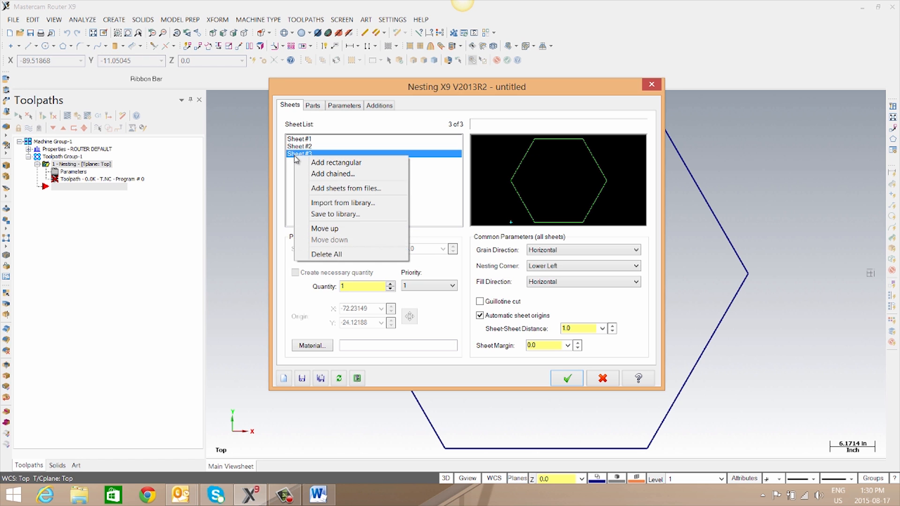
click(335, 213)
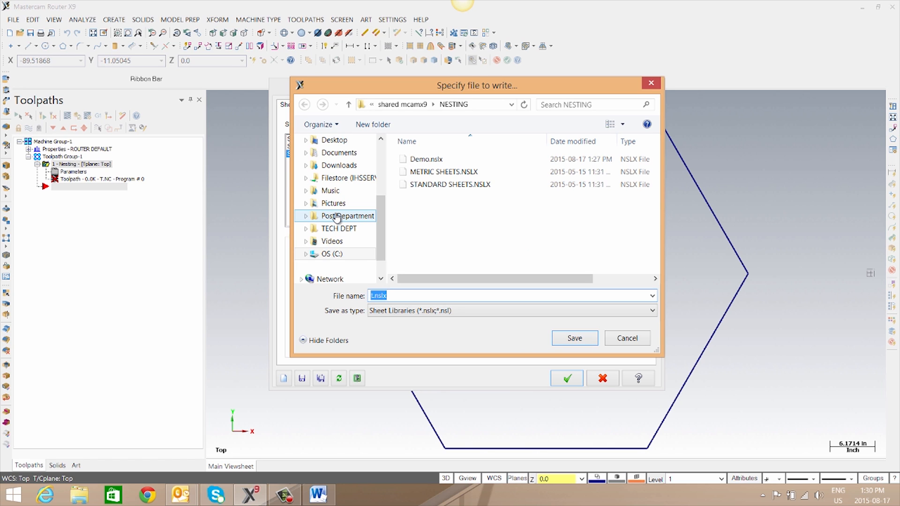
click(428, 159)
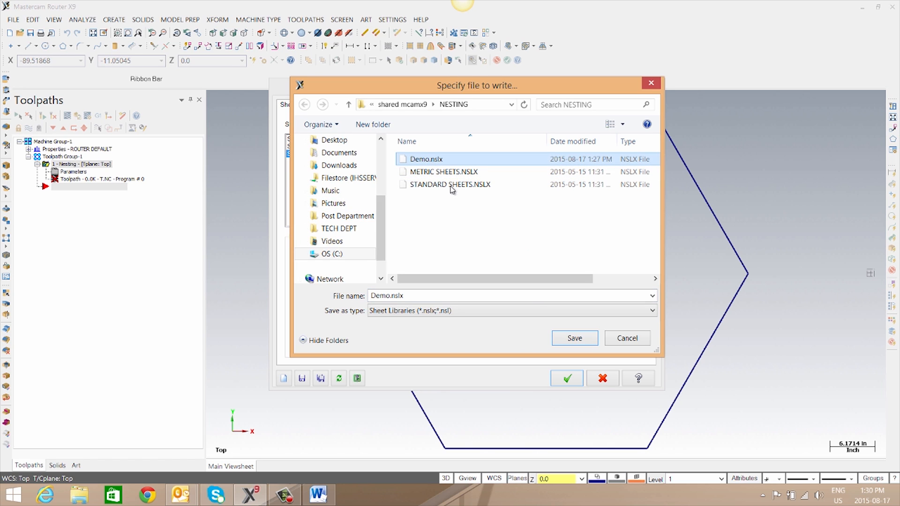
click(575, 338)
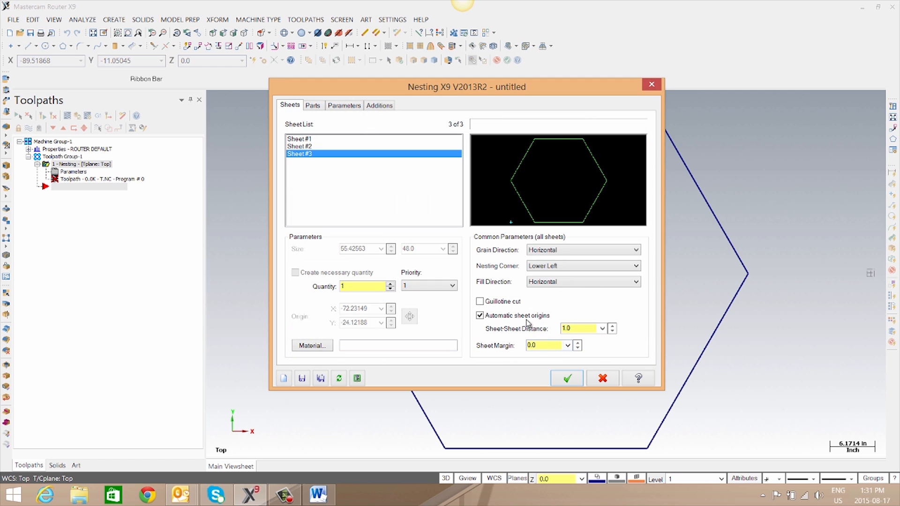
Import the 144 by 72 rectangular sheet from the Demo.nslx library and select it in the sheet list.
right_click(342, 180)
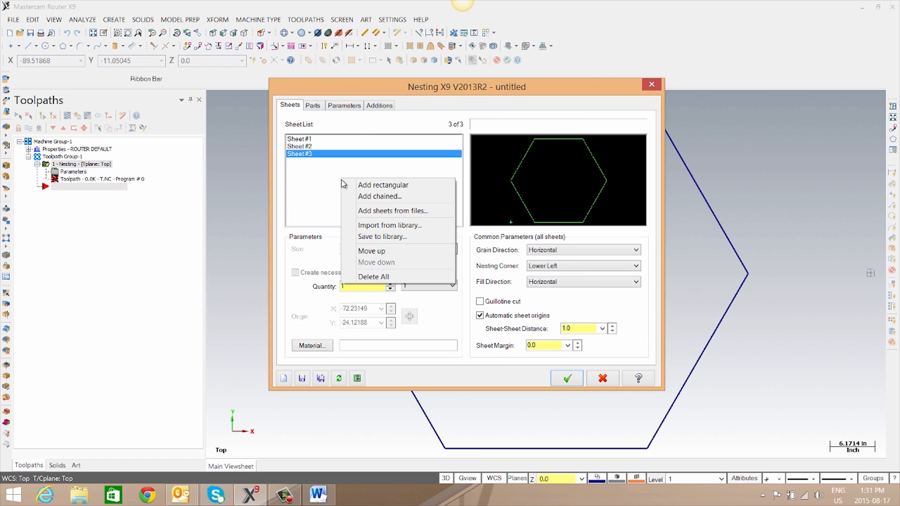
click(419, 226)
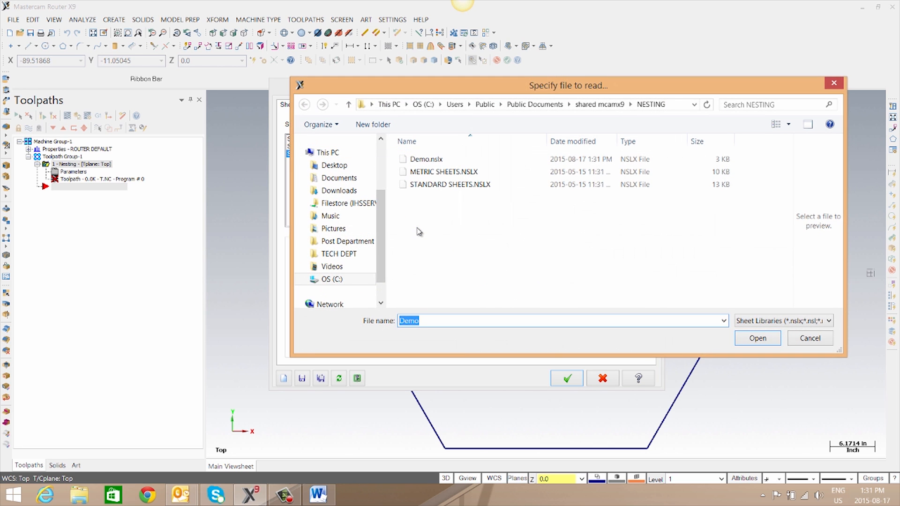
click(415, 162)
click(756, 338)
click(65, 157)
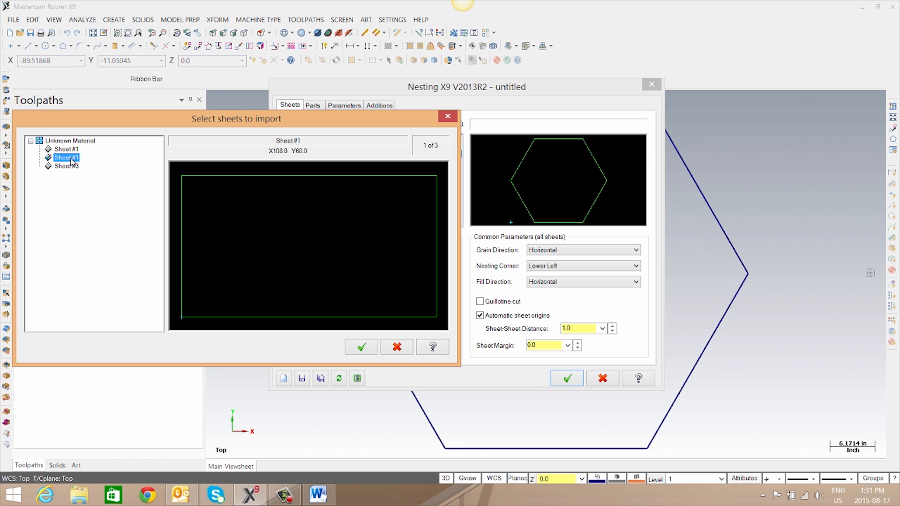
click(72, 167)
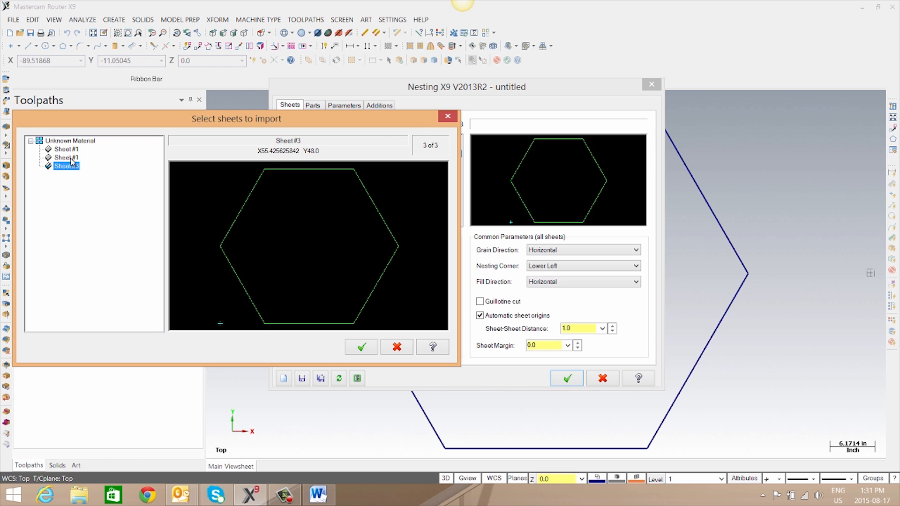
click(70, 158)
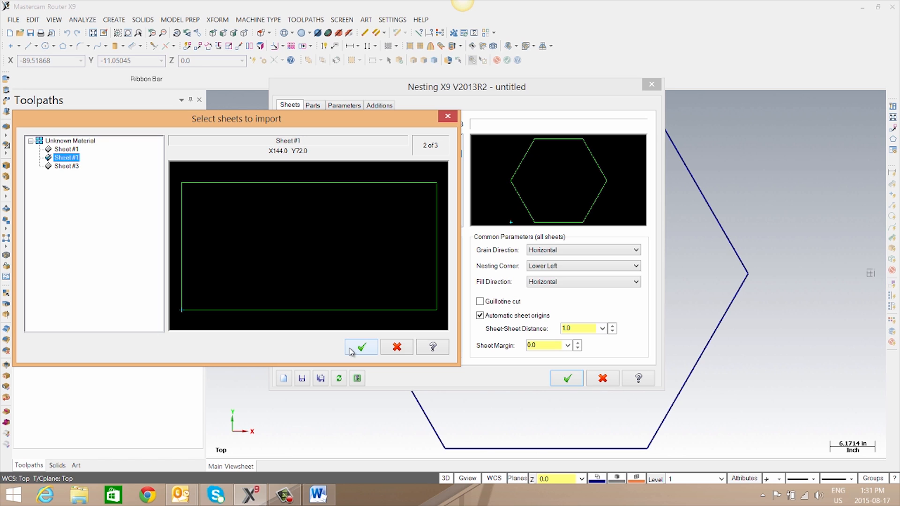
key(Delete)
click(362, 347)
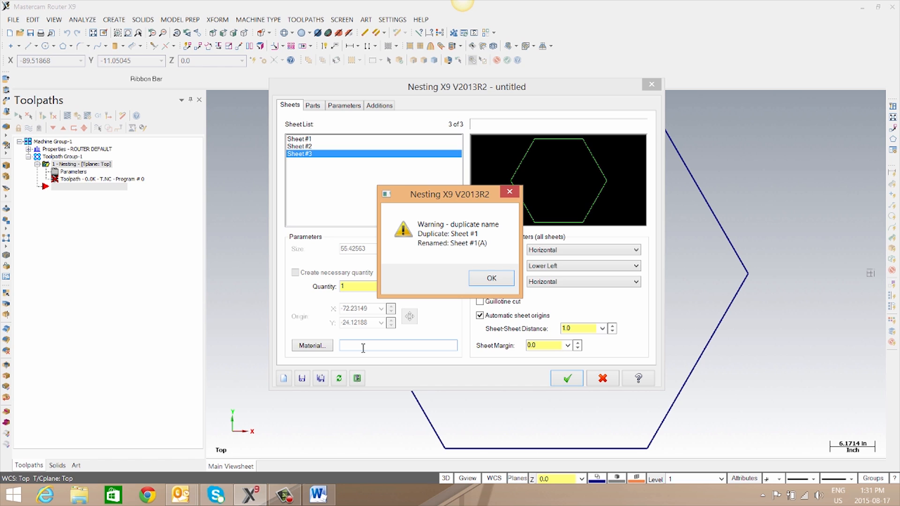
click(489, 280)
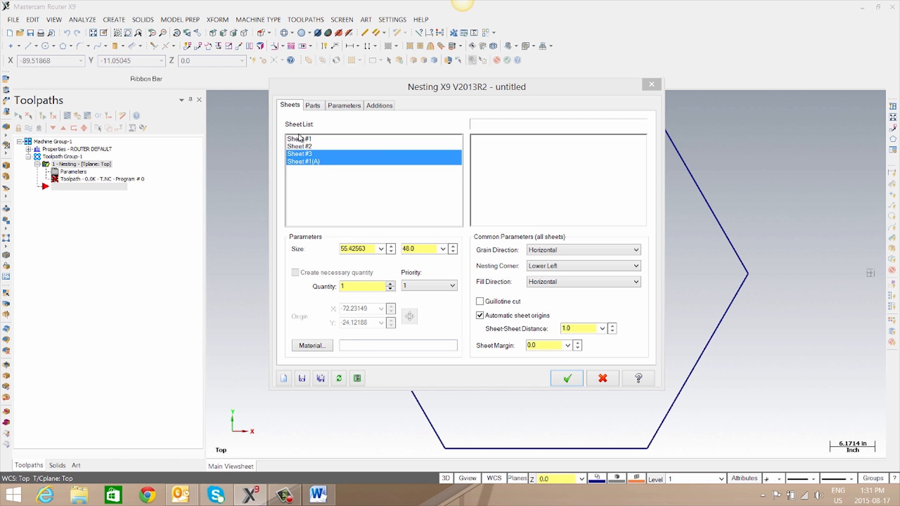
click(317, 162)
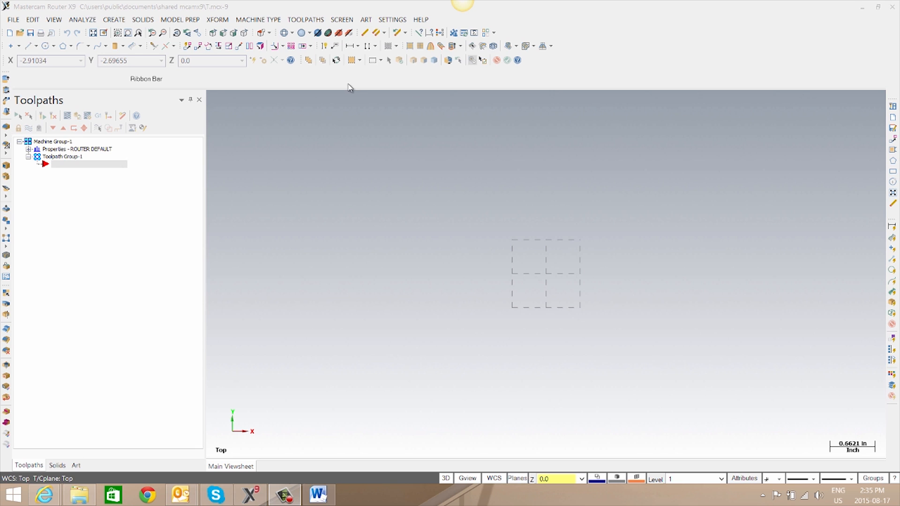
Create a nesting toolpath in the empty T.mcx-9 file, keeping T as the NC name.
click(313, 21)
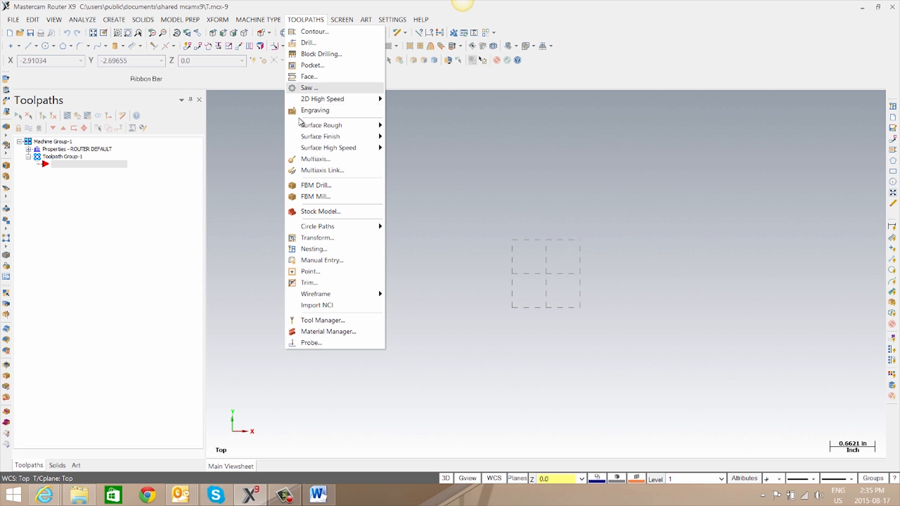
click(305, 249)
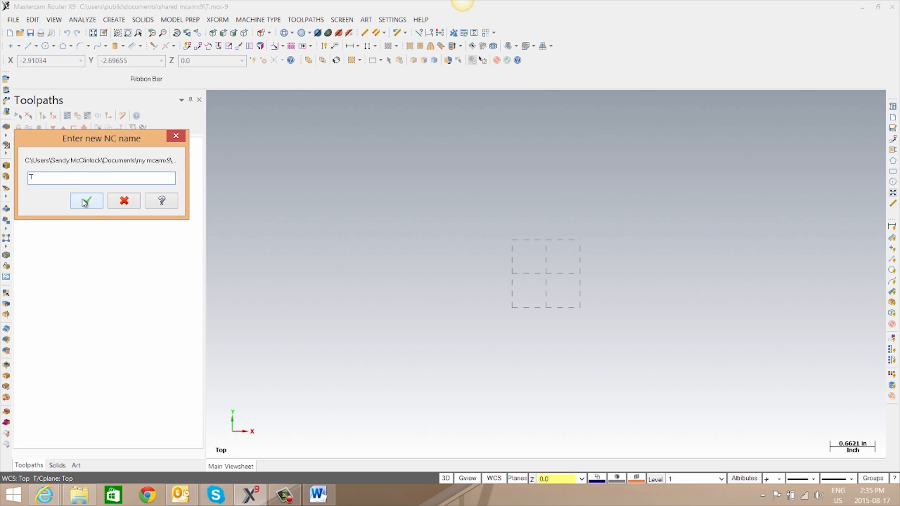
click(86, 201)
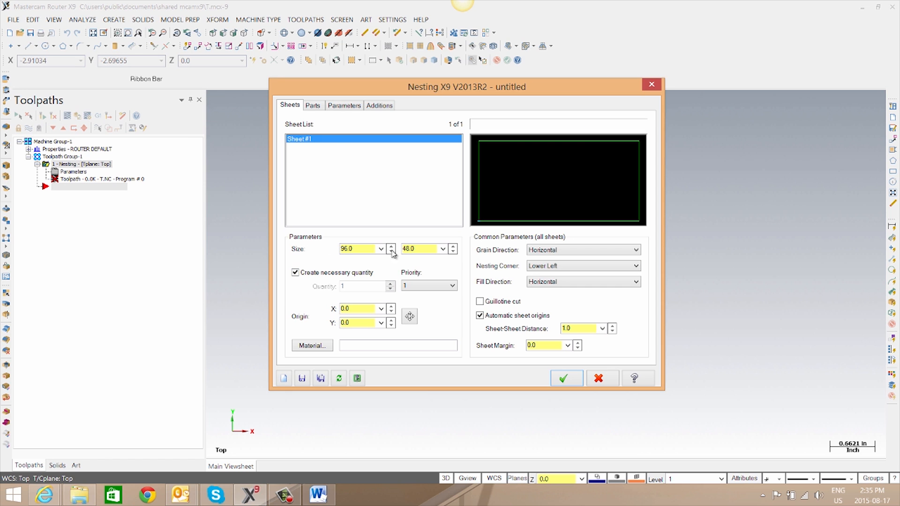
Add the contour operations from the PARTS TO NEST.MCX-9 file to the nesting part list.
click(312, 106)
right_click(341, 160)
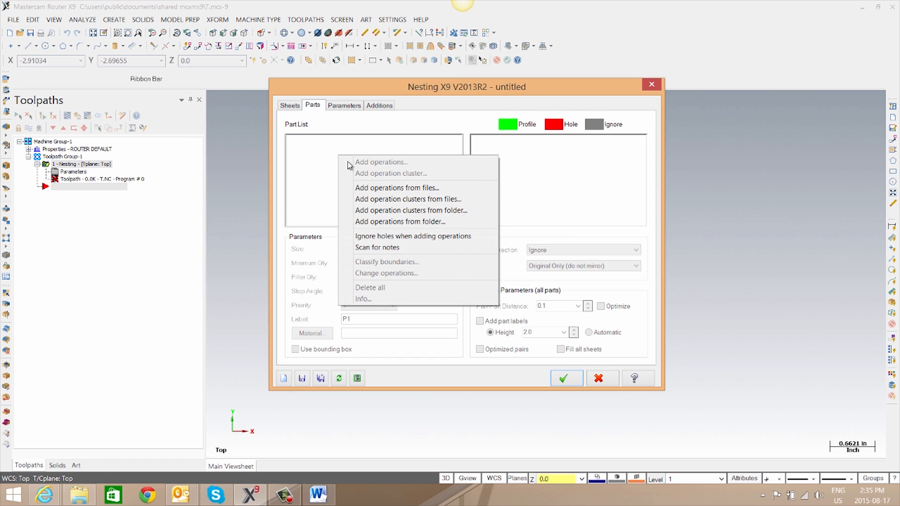
click(396, 188)
click(416, 211)
click(588, 344)
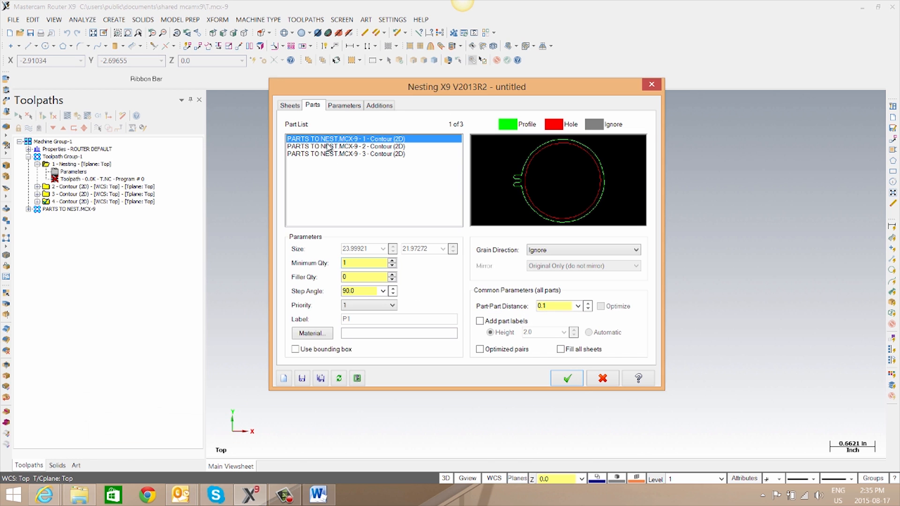
Set the minimum quantity of the third part, the hexagonal contour, to 2.
click(331, 147)
click(331, 154)
double_click(365, 264)
text(2)
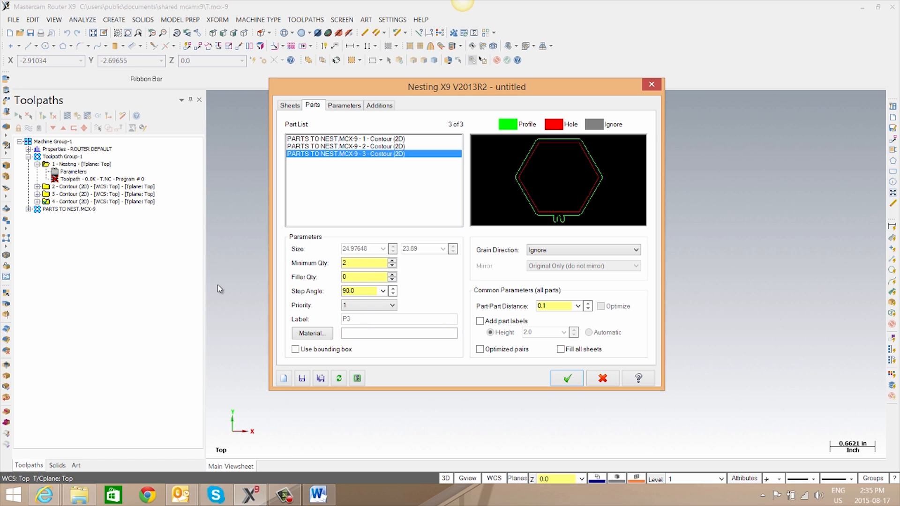
Enable saving of sheet scrap to scrap.nslx in the nesting configuration.
click(359, 381)
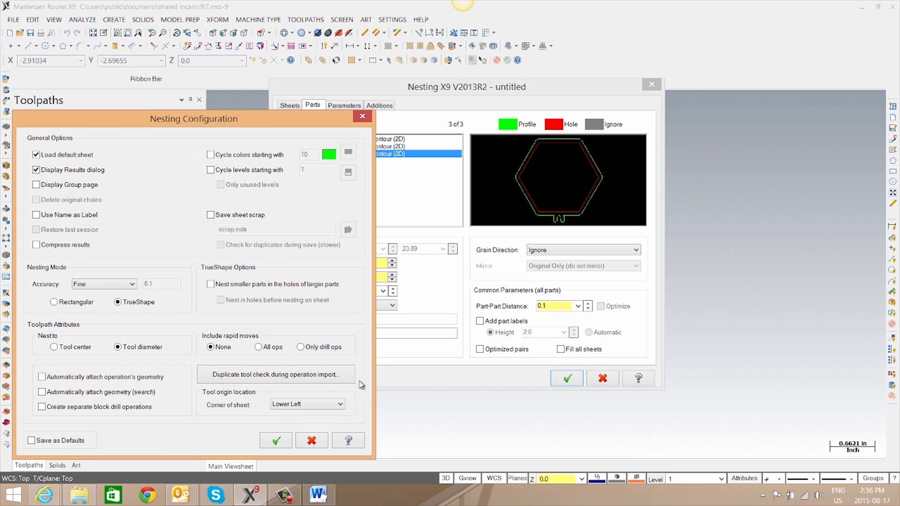
click(213, 216)
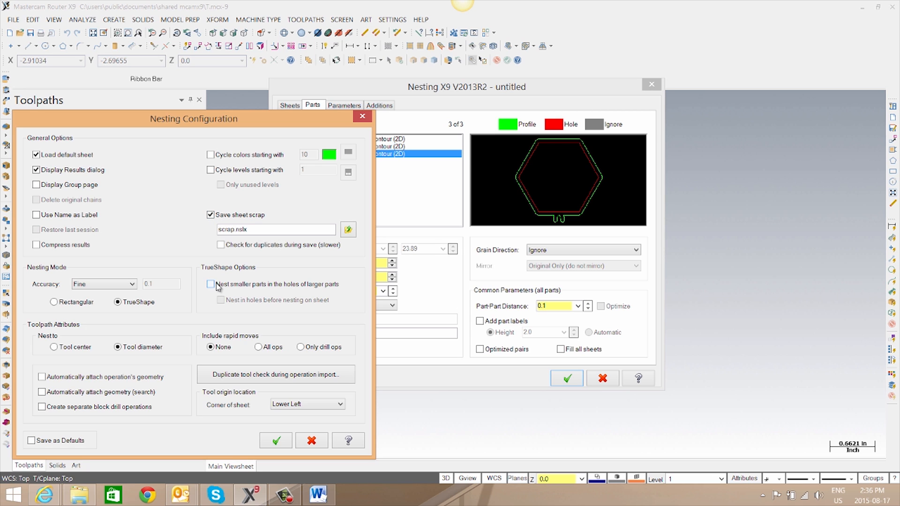
click(276, 439)
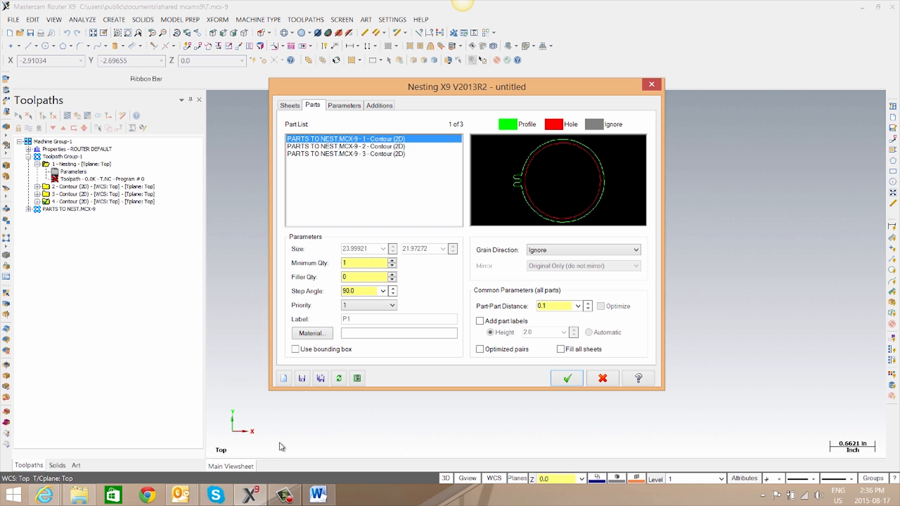
click(357, 378)
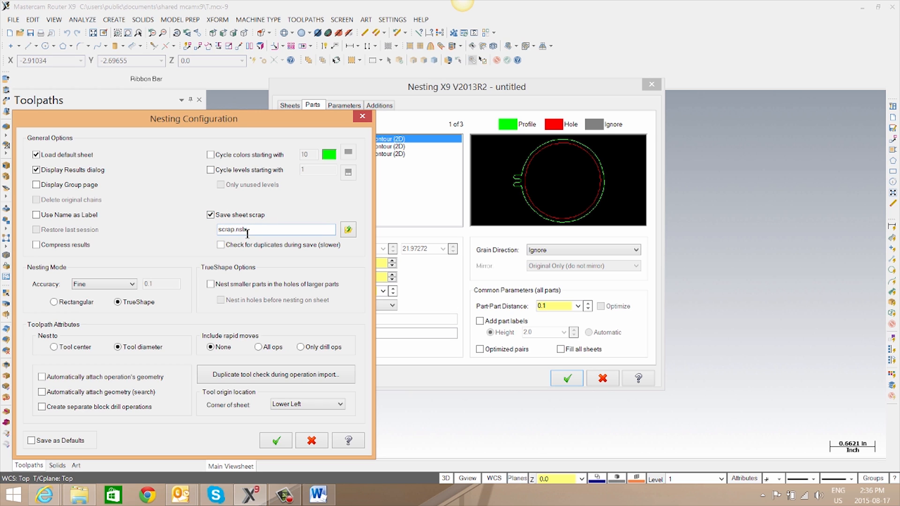
click(276, 442)
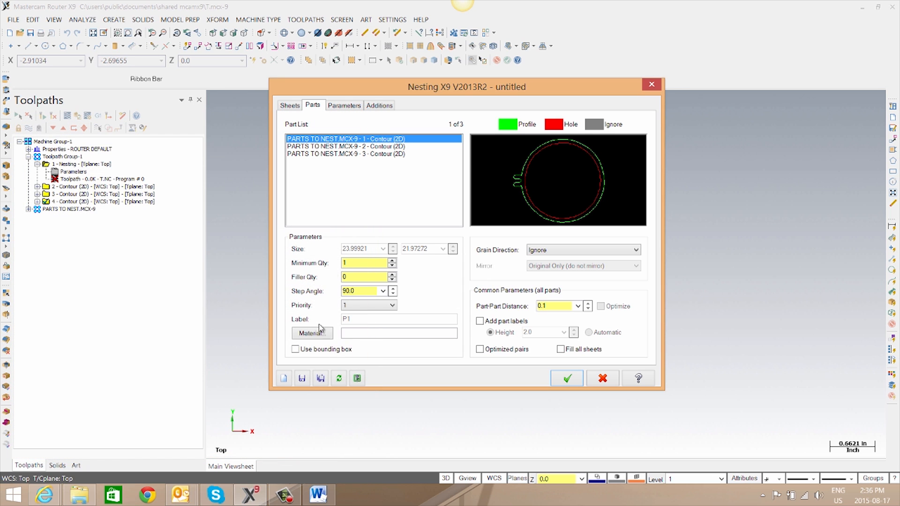
Enable trim cuts for the nest with the shortest-distance-first option.
click(385, 107)
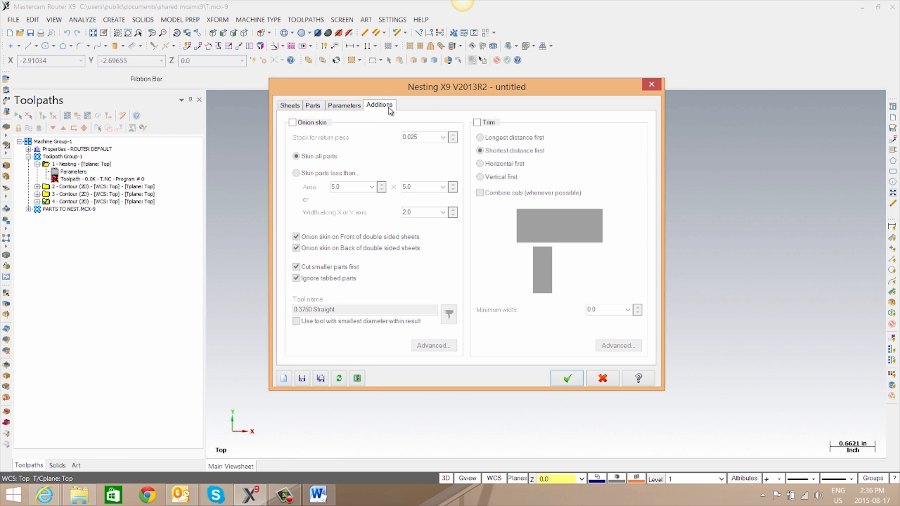
click(478, 123)
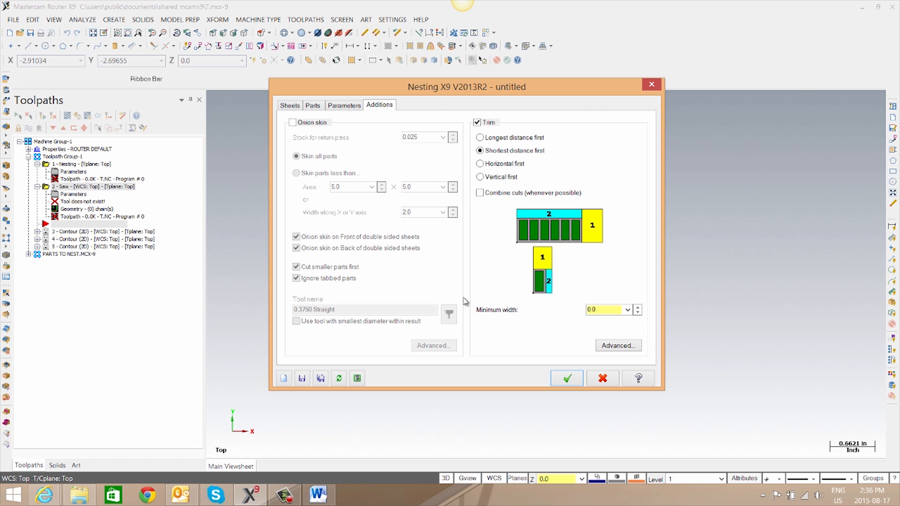
Set the nest's trim order to vertical first and accept the saw toolpath settings for the trim cuts.
click(494, 139)
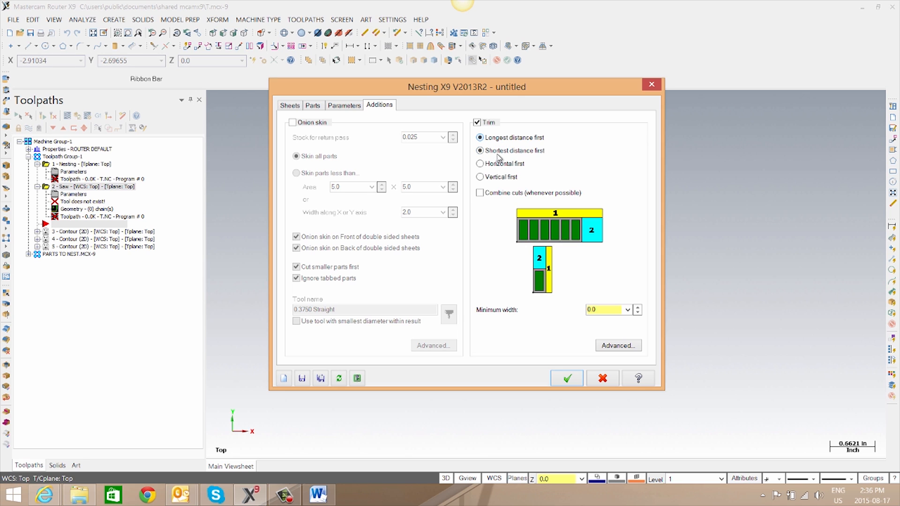
click(499, 166)
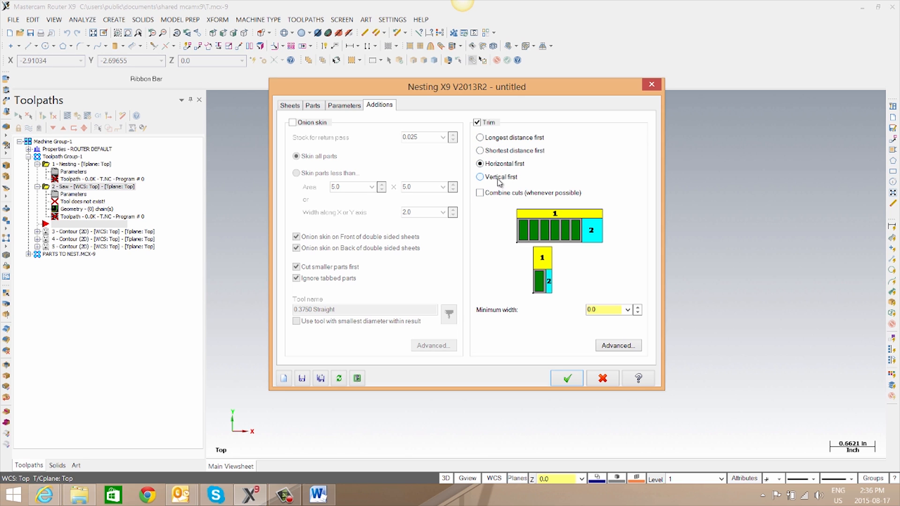
click(499, 179)
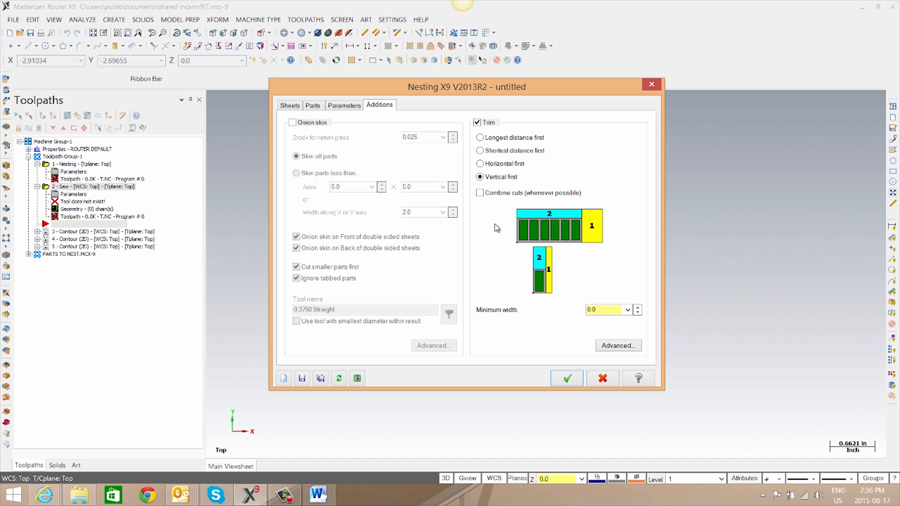
click(615, 347)
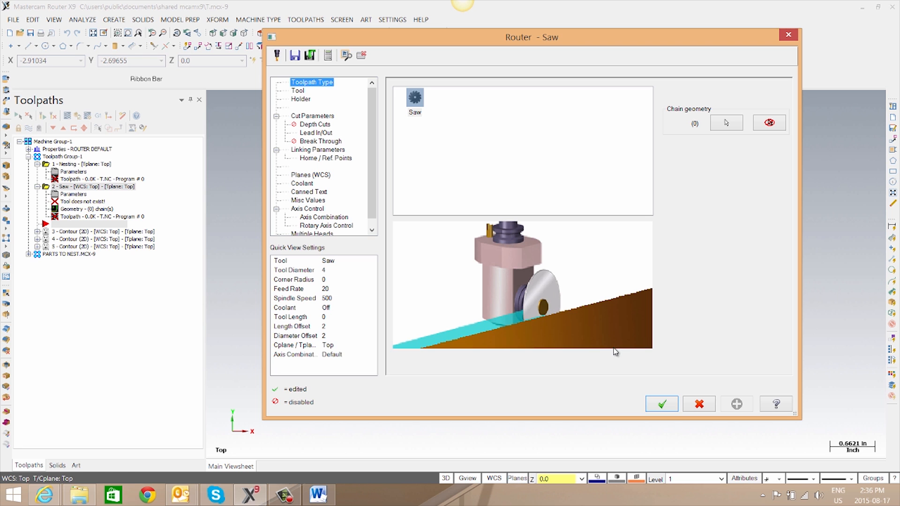
click(668, 406)
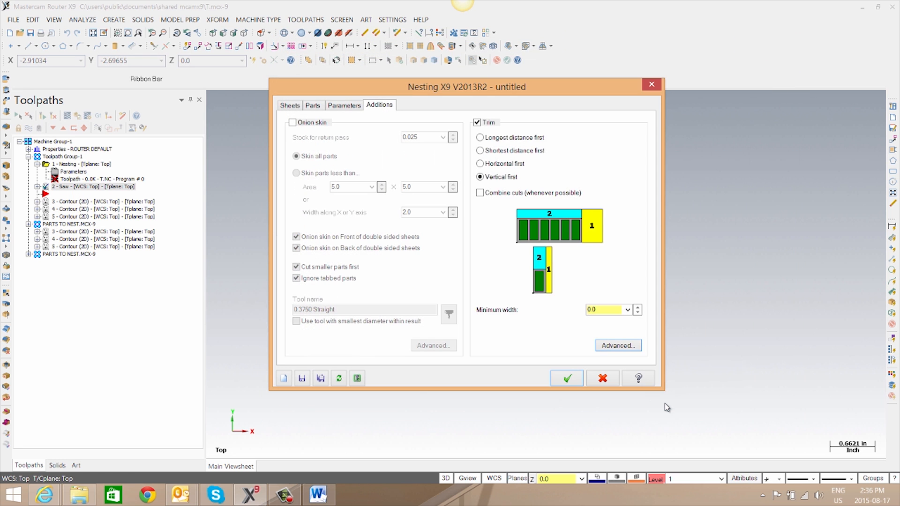
Run the nest and accept the resulting sheet layout with its vertical trim cut.
click(567, 378)
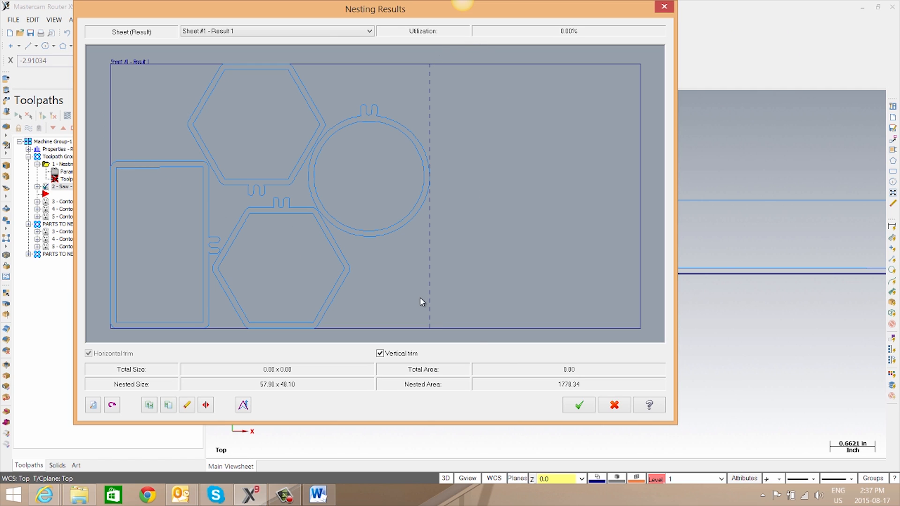
click(580, 406)
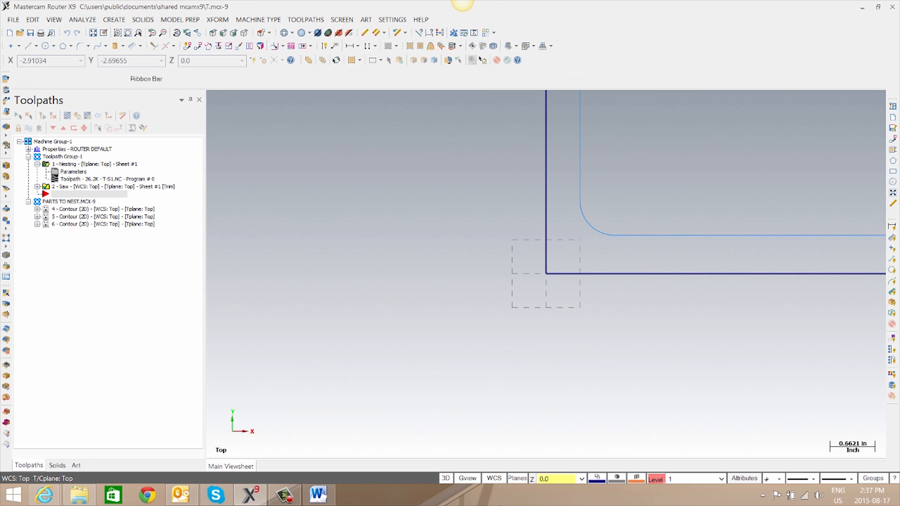
click(93, 33)
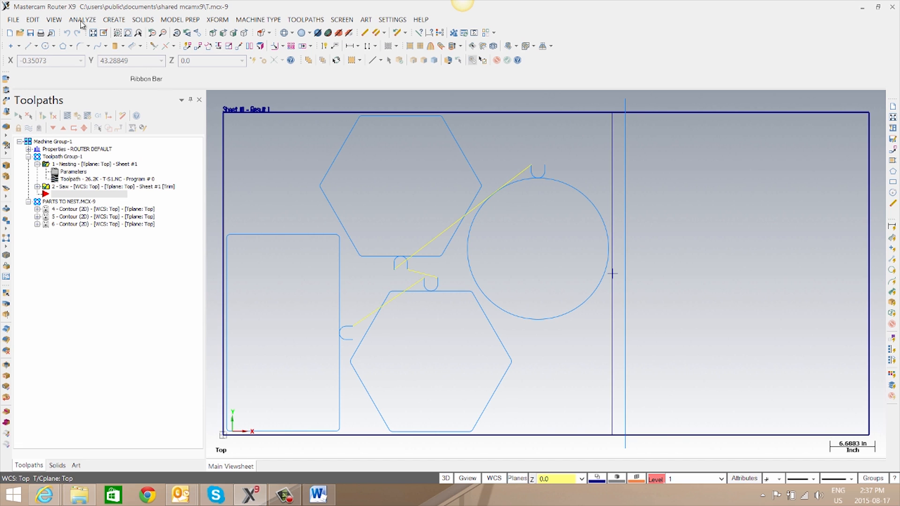
Start a new file and create a new nesting toolpath in it.
click(10, 33)
click(478, 273)
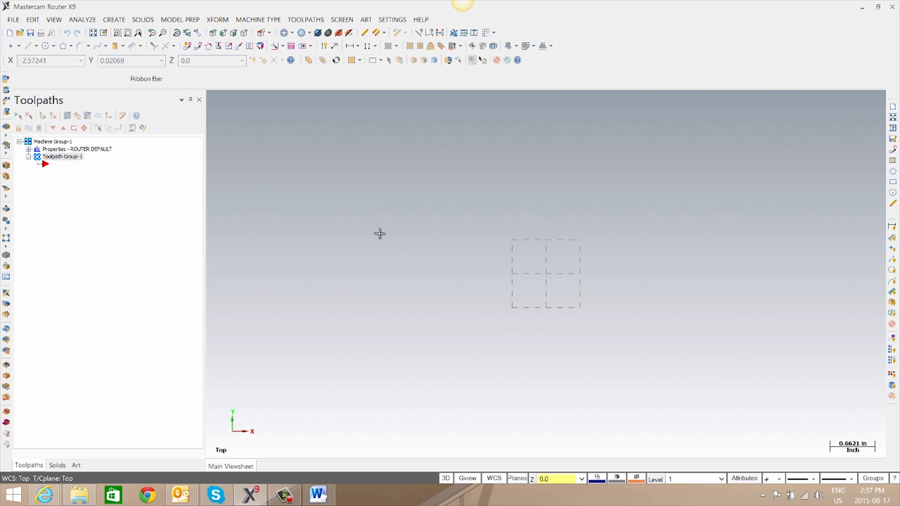
click(306, 19)
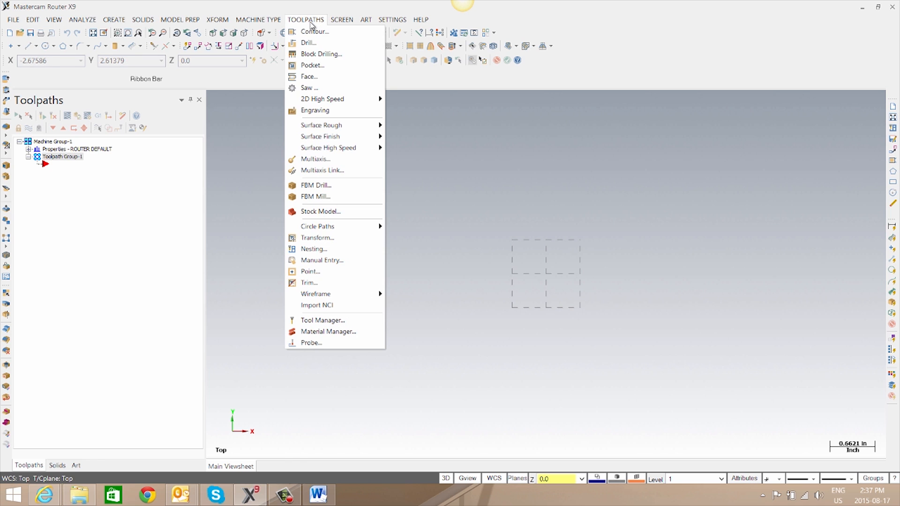
click(334, 249)
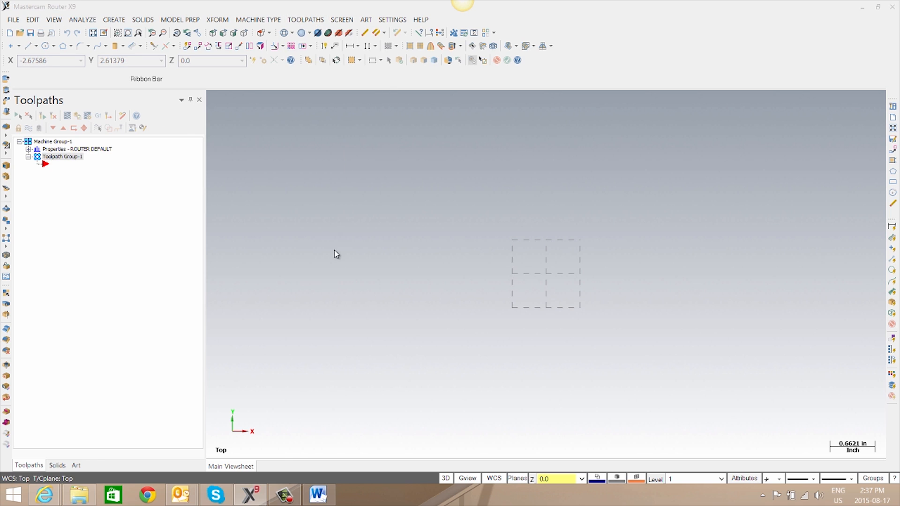
click(74, 201)
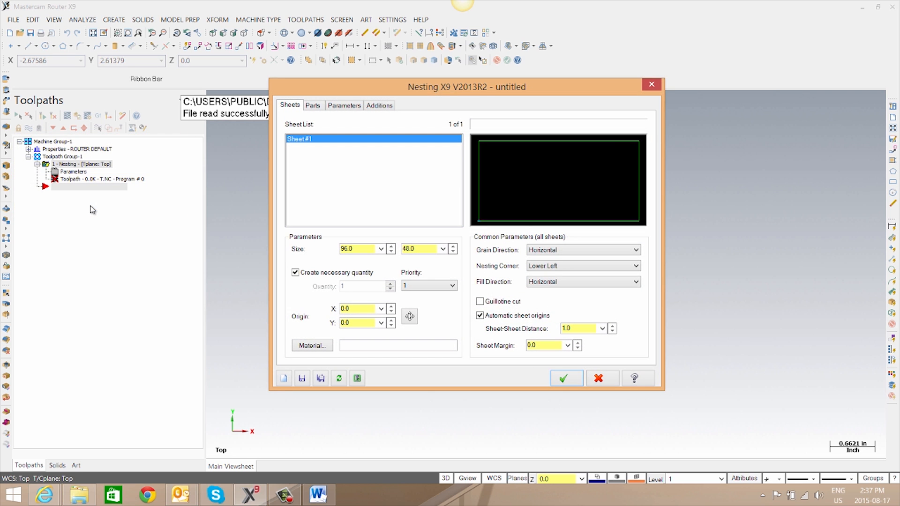
Import the scrap sheet Sheet #1-I1-R1 from the SCRAP.NSLX library into the sheet list, marking it for deletion from the library.
right_click(316, 169)
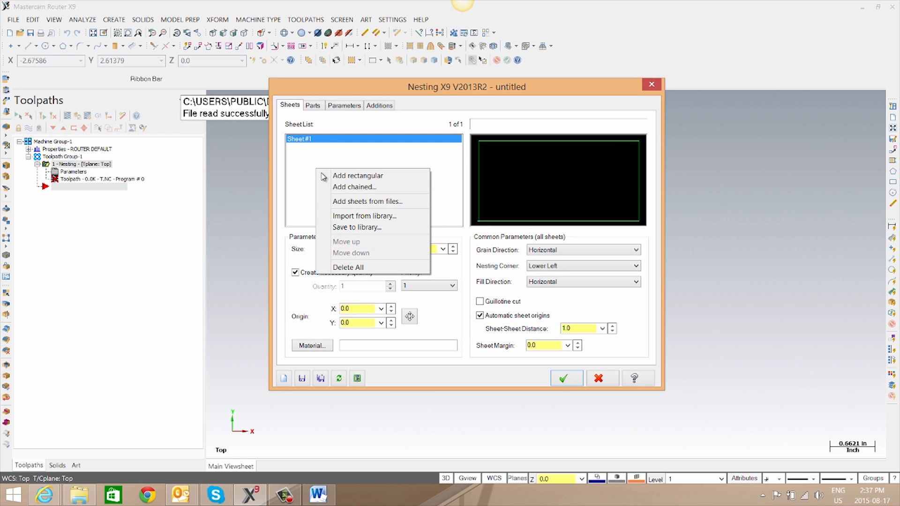
click(396, 219)
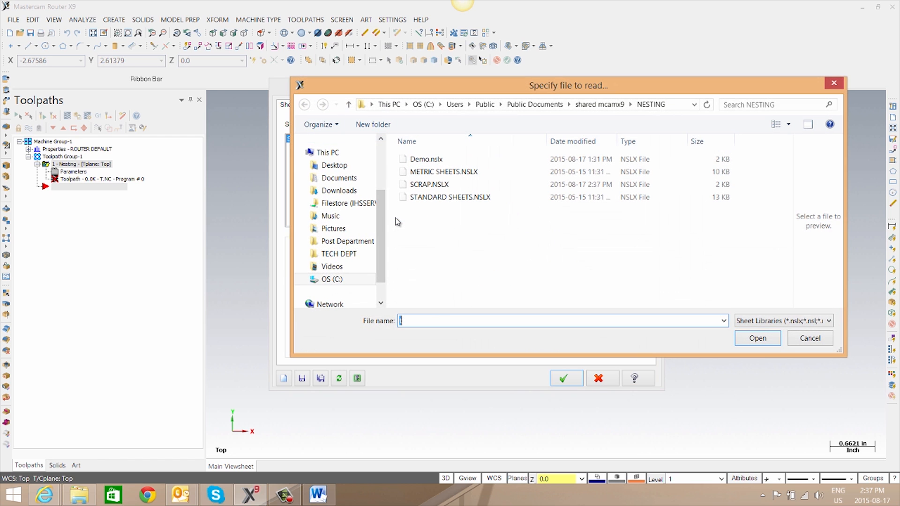
click(453, 187)
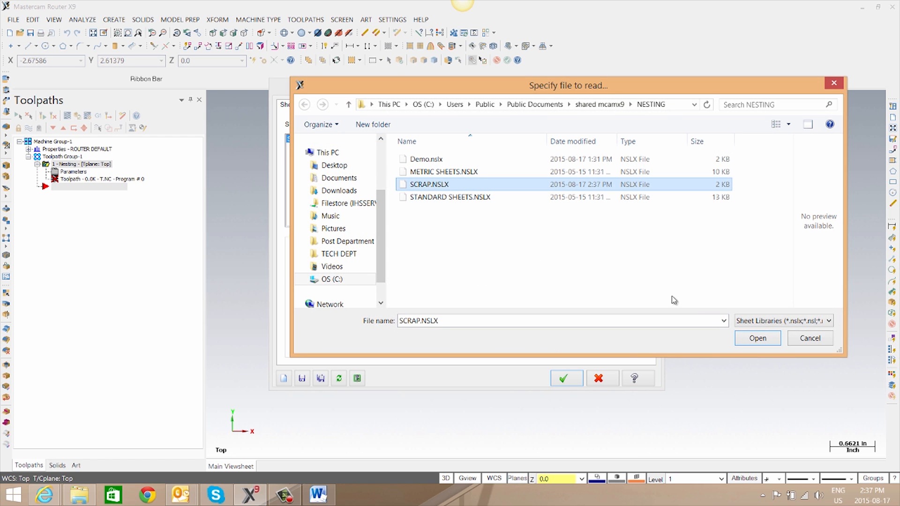
click(756, 345)
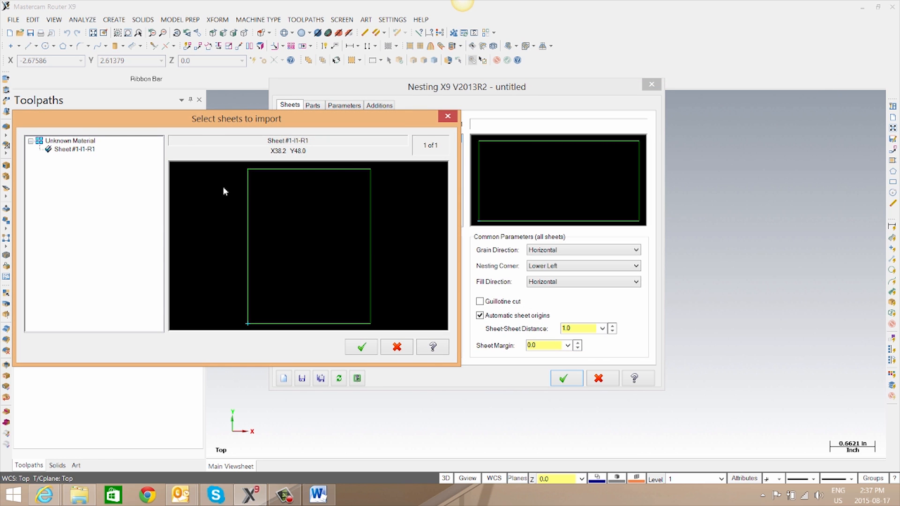
click(72, 149)
key(Delete)
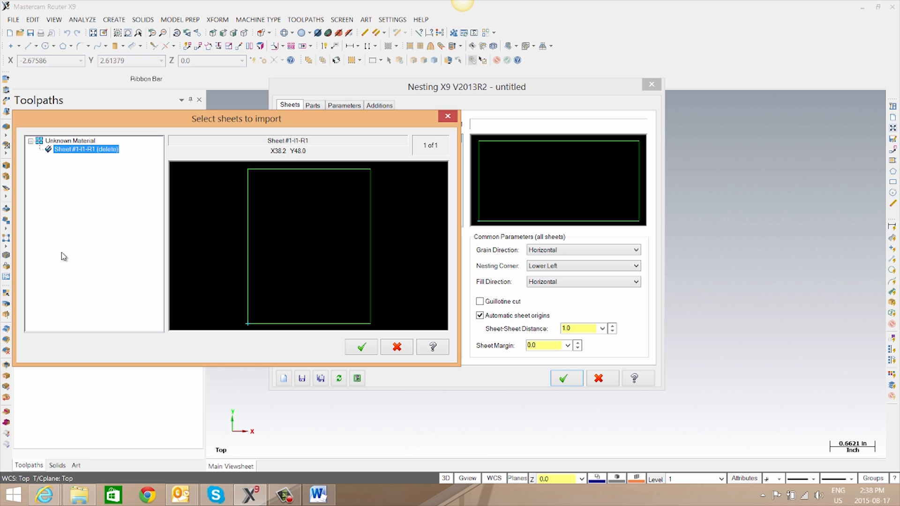
click(361, 348)
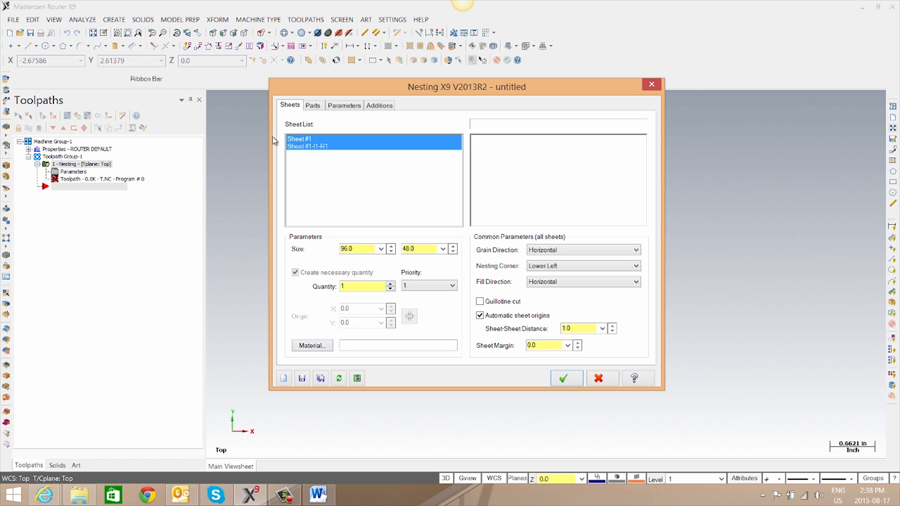
Open the part settings of the new nest.
click(313, 106)
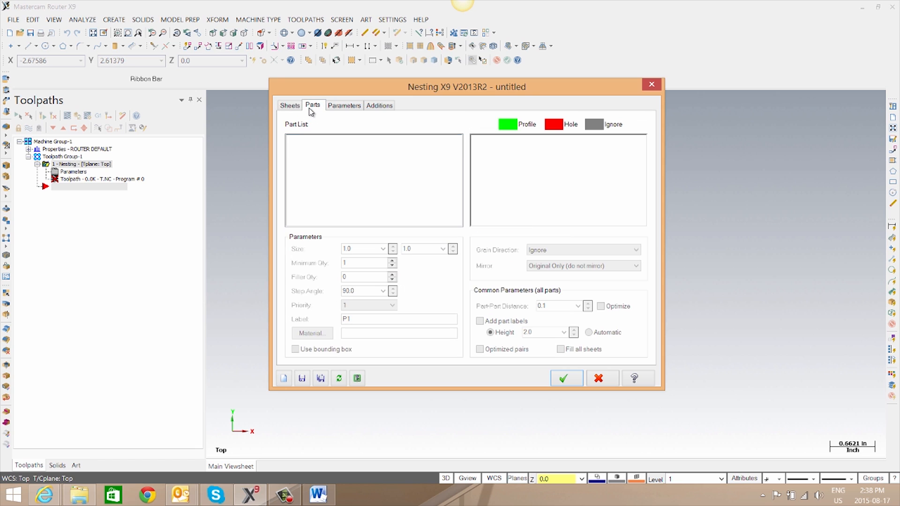